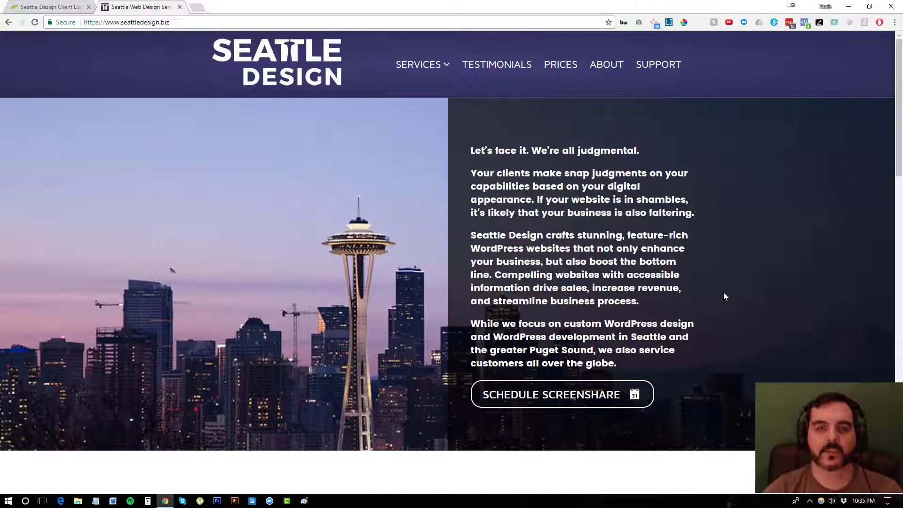
Log in, go to the People clients list, and open a New Client form
click(50, 7)
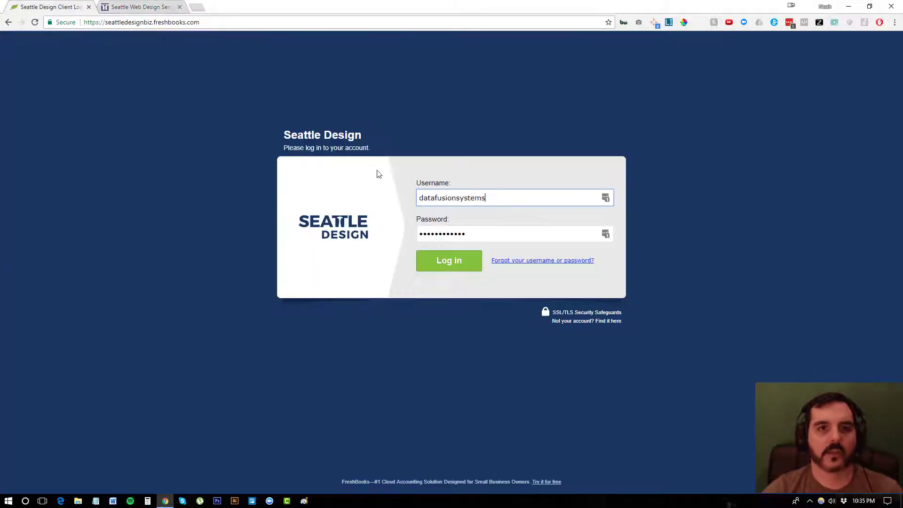
click(451, 266)
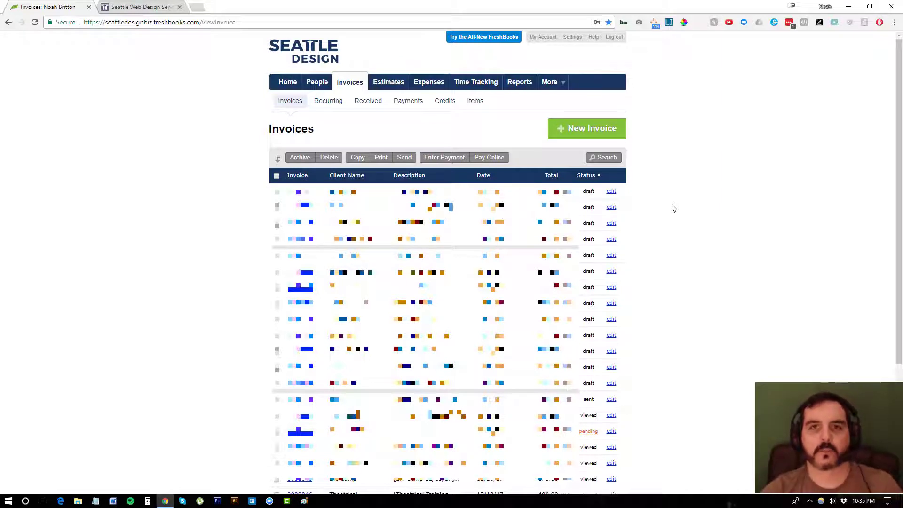
click(314, 82)
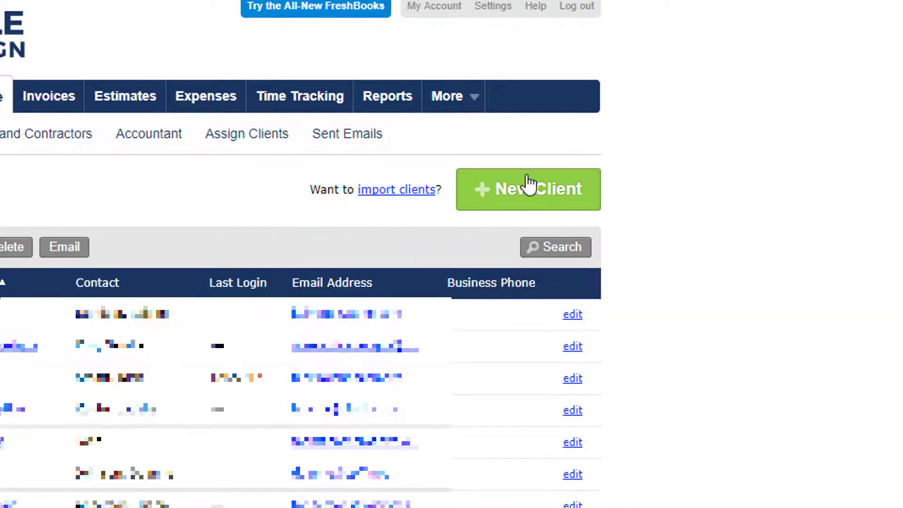
scroll(317, 315, down, 8)
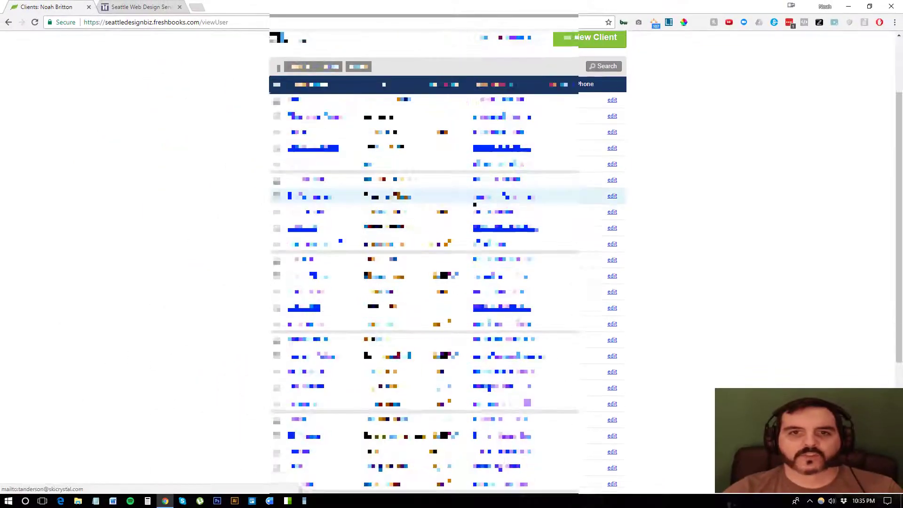
scroll(471, 201, up, 10)
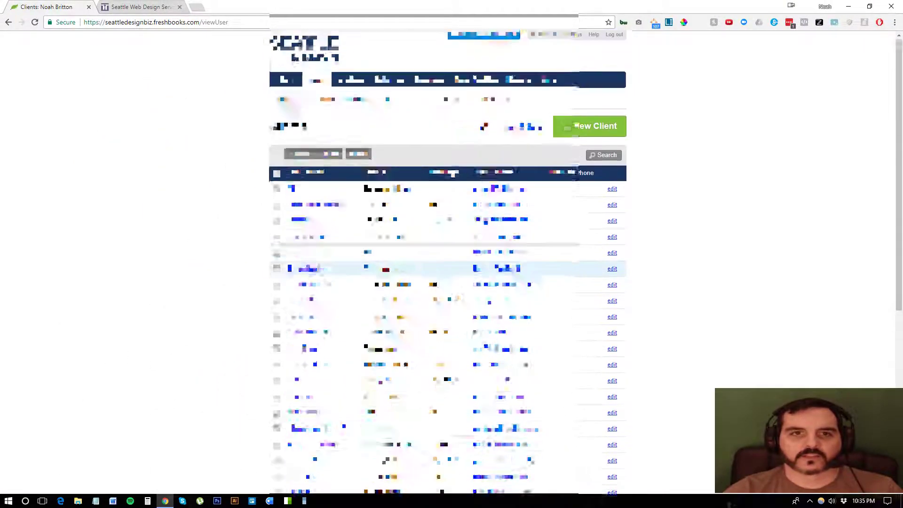
click(582, 130)
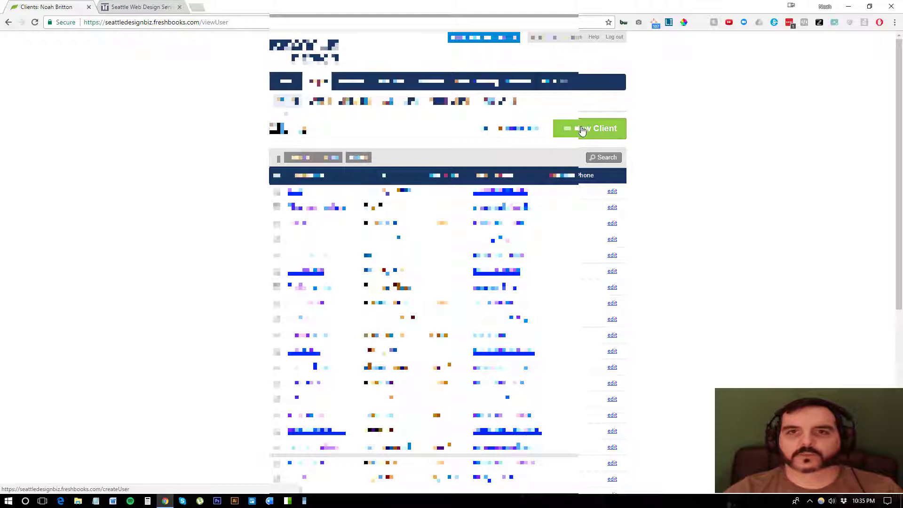
click(582, 130)
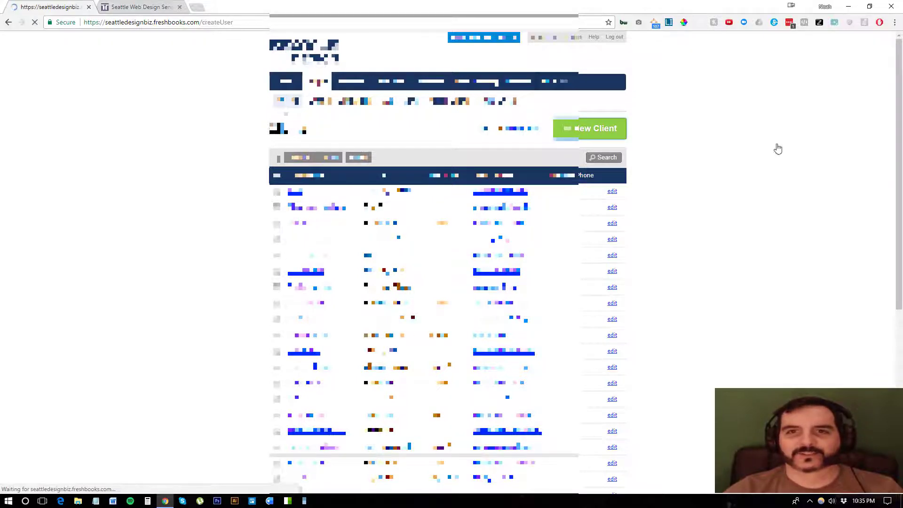
Save client Kate's Dog Walking Service with the contact's e-mail and first and last name
click(407, 182)
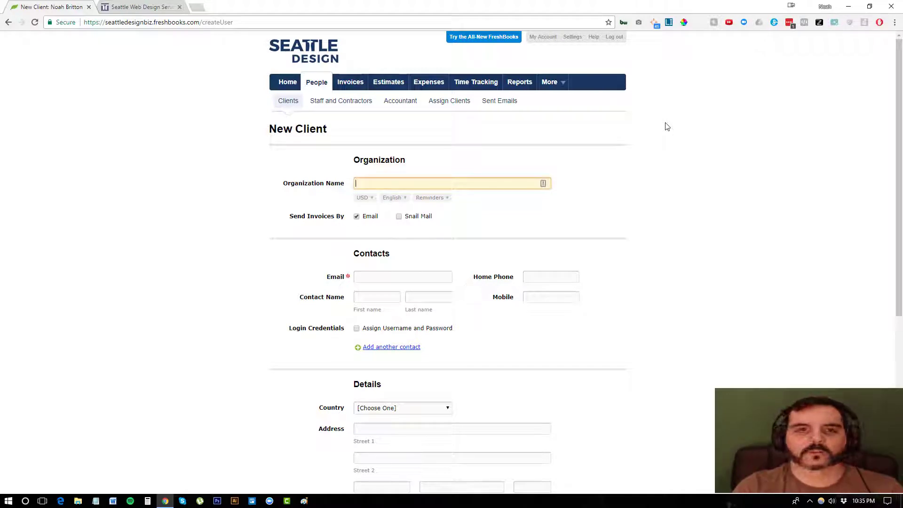
text(Kate's)
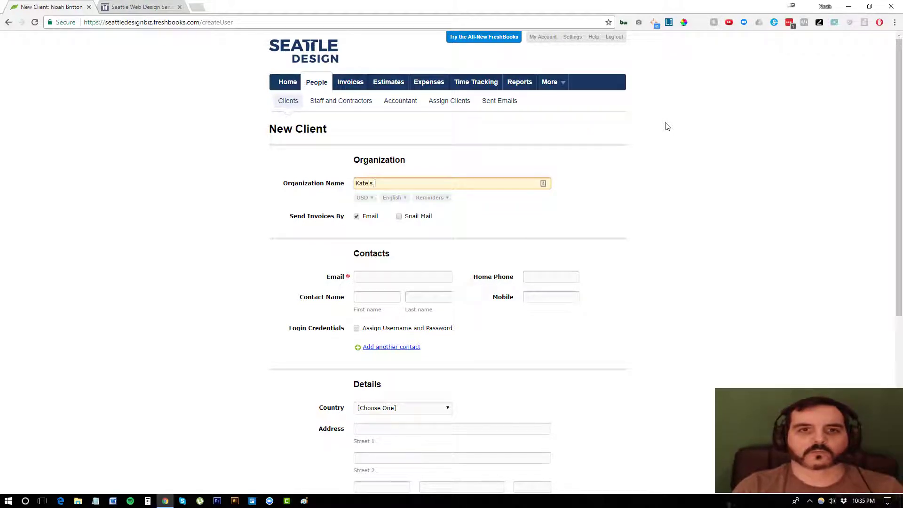
text( Dog Walking Service)
click(414, 278)
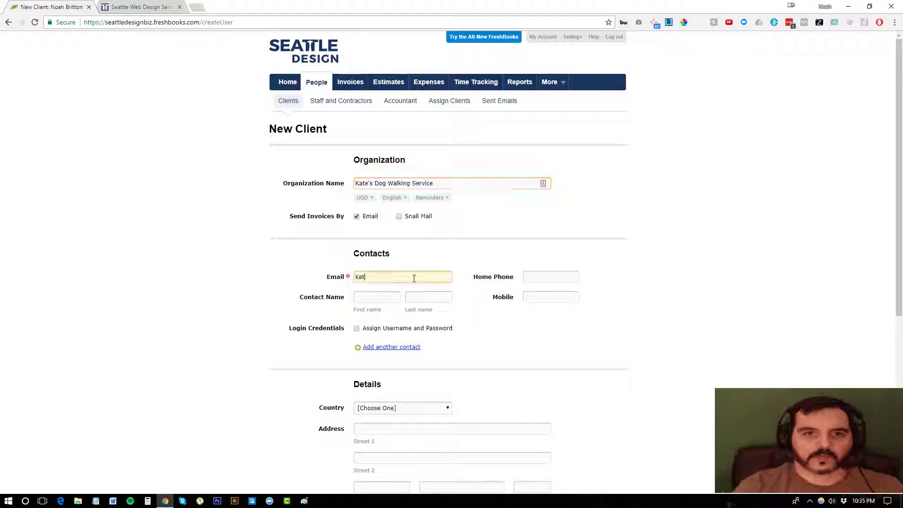
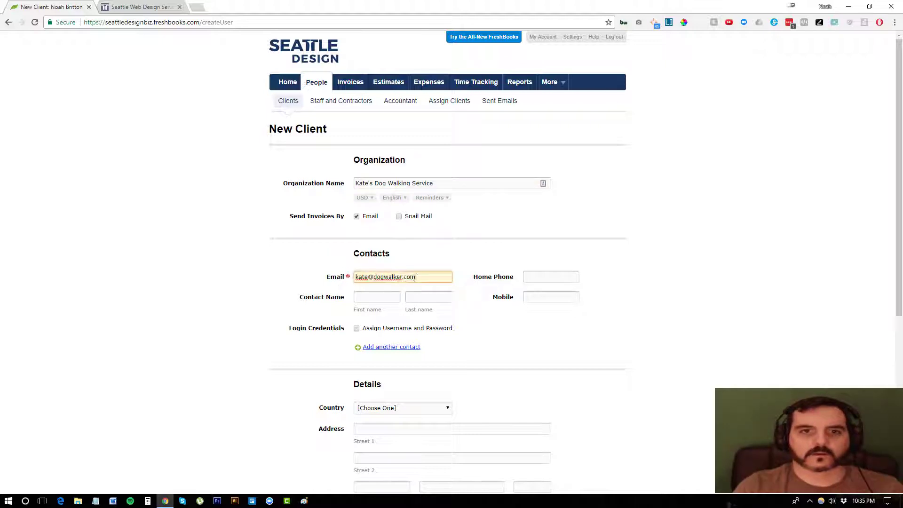
key(Tab)
key(Tab)
scroll(539, 320, down, 6)
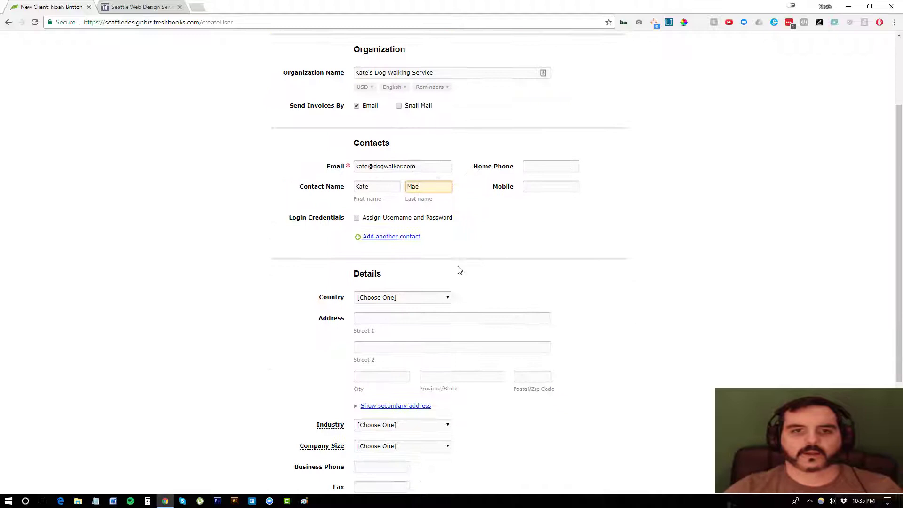
click(473, 393)
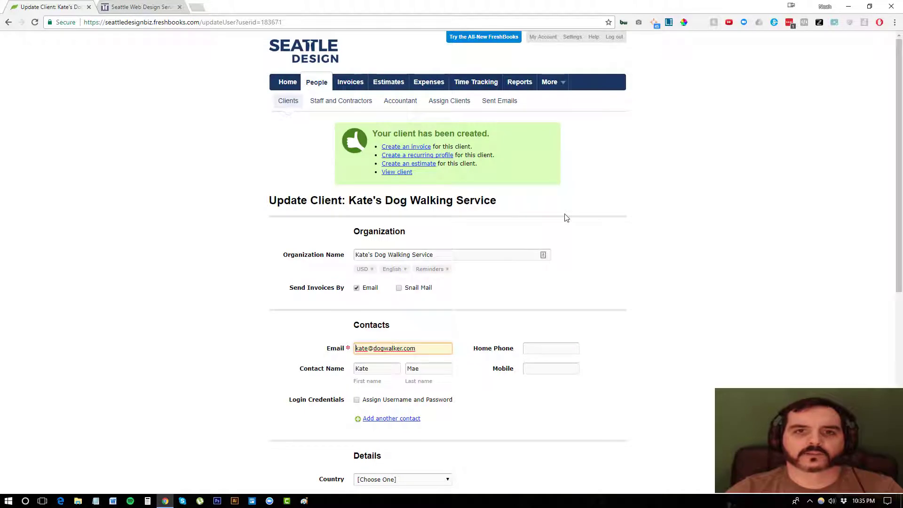
click(480, 82)
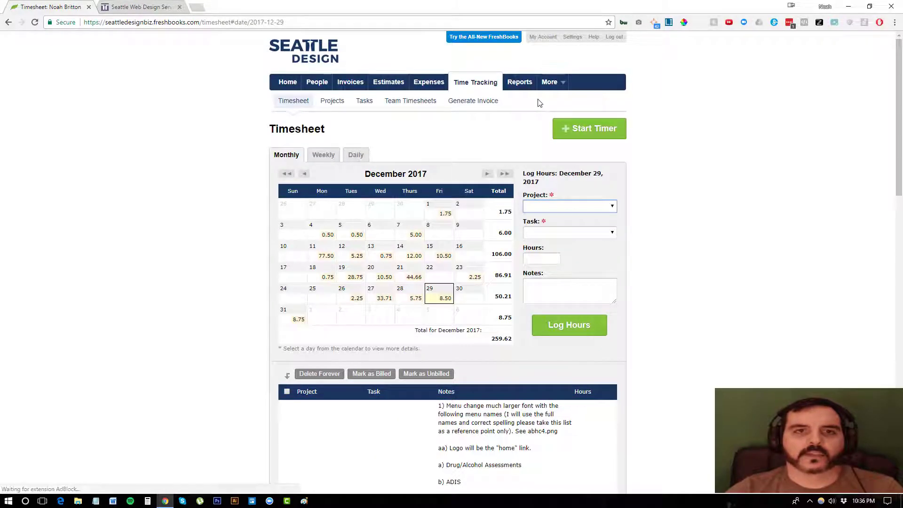
Go to the Time Tracking Projects list and start a New Project
click(340, 103)
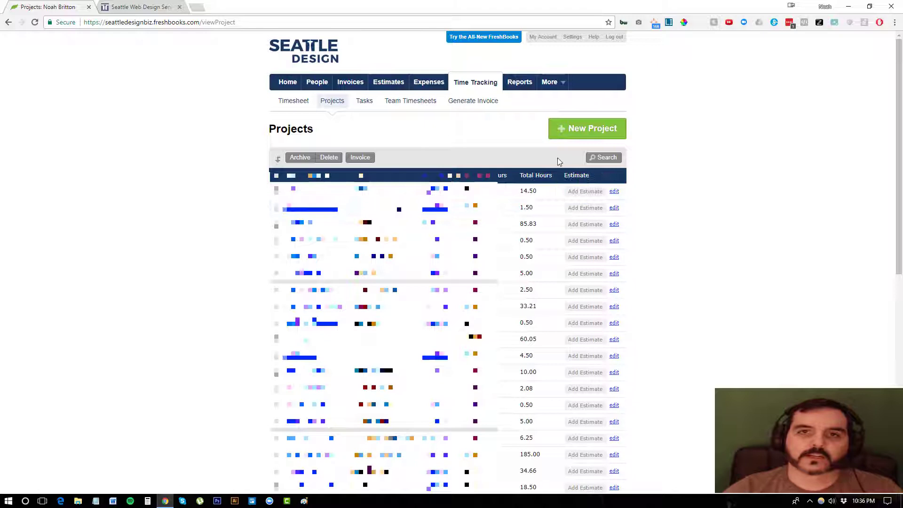
click(563, 132)
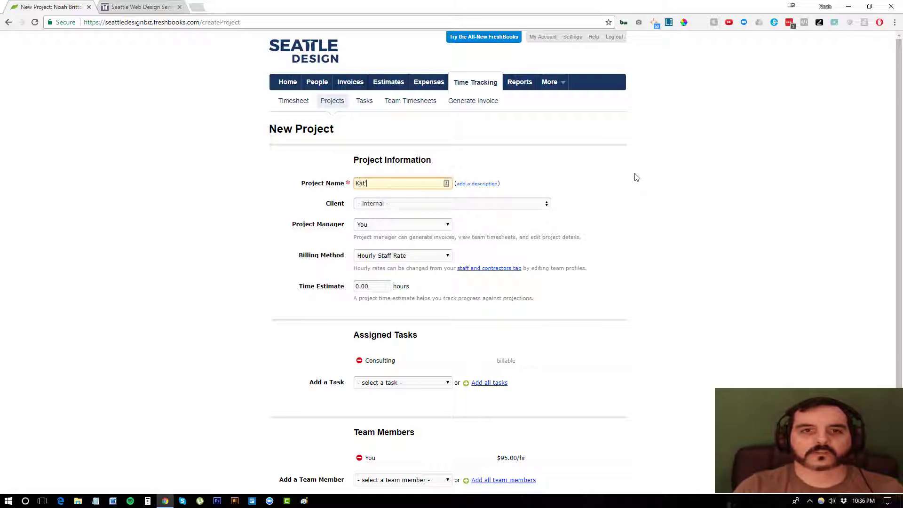
Name the project 'Kate's new website' and assign it to Kate's Dog Walking Service
text(Kate's new website)
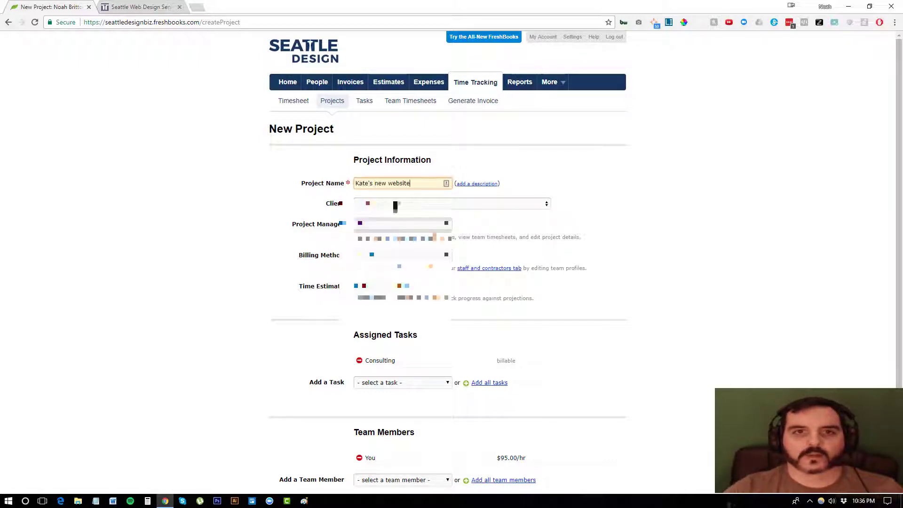
click(397, 204)
scroll(410, 270, down, 3)
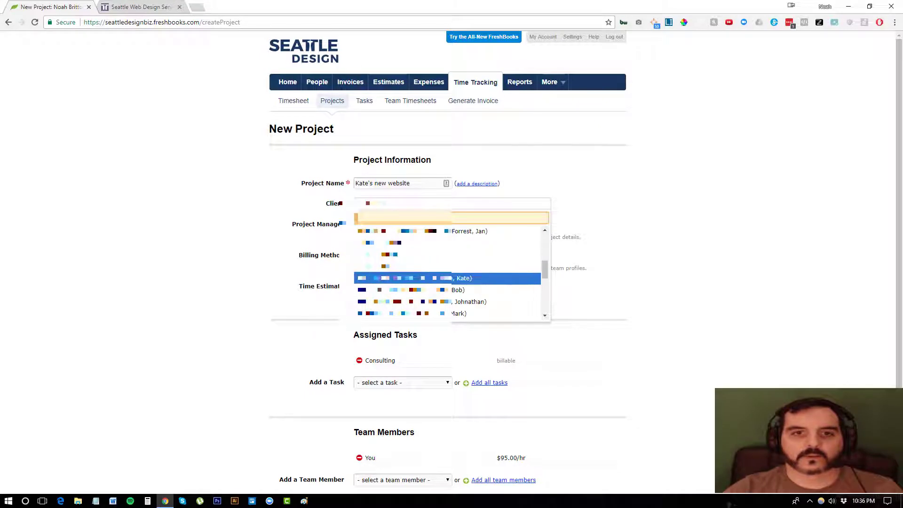
click(412, 278)
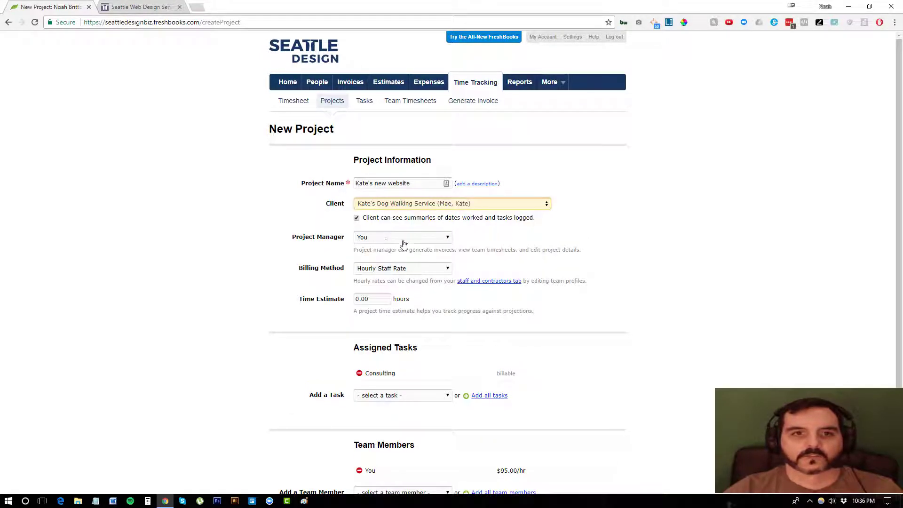
Bill it at an hourly project rate of 110 with a 20-hour estimate, and save it
click(400, 268)
click(375, 292)
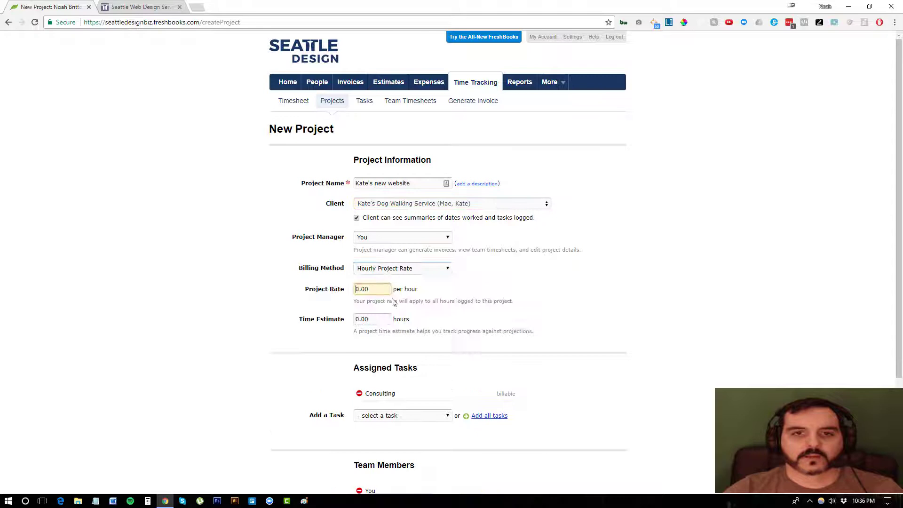
key(ctrl+a)
text(11)
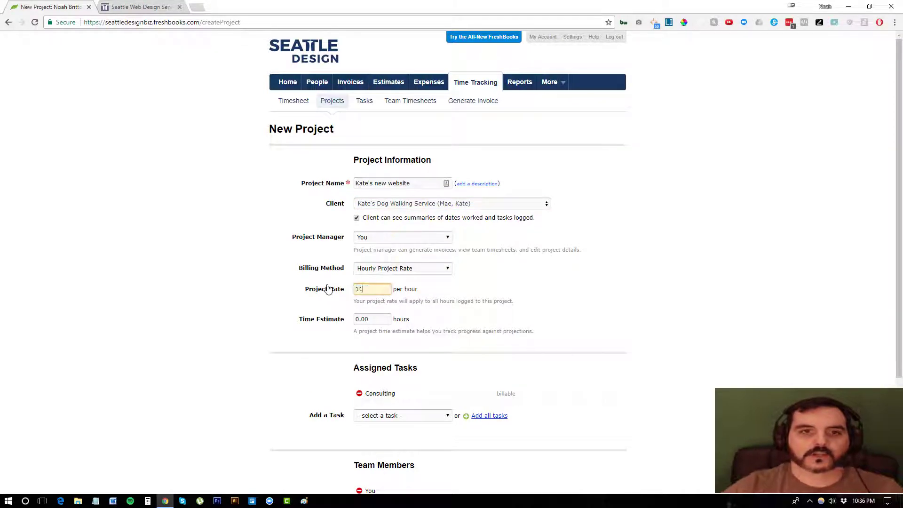
key(Tab)
text(20)
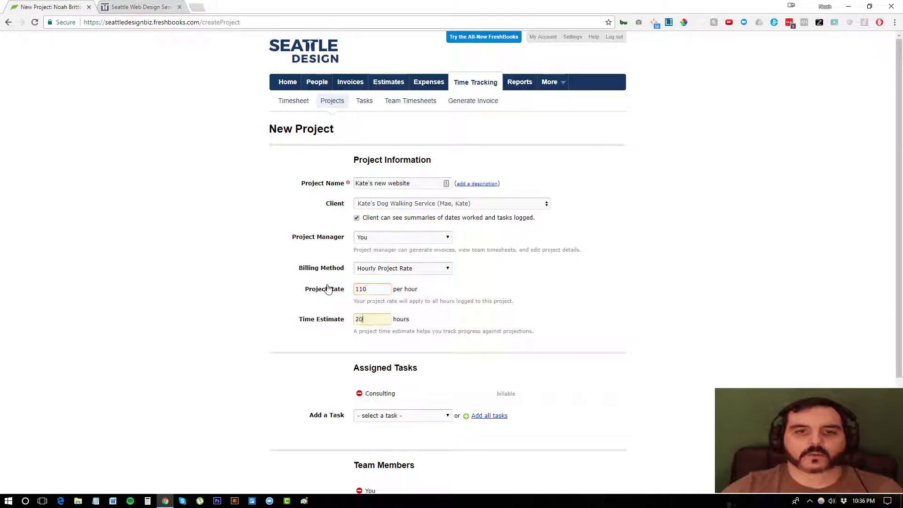
scroll(196, 428, down, 3)
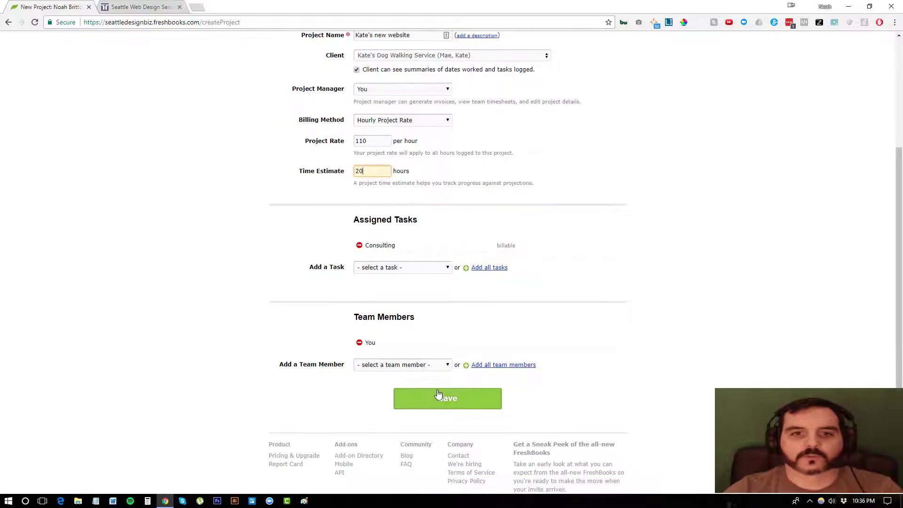
click(439, 398)
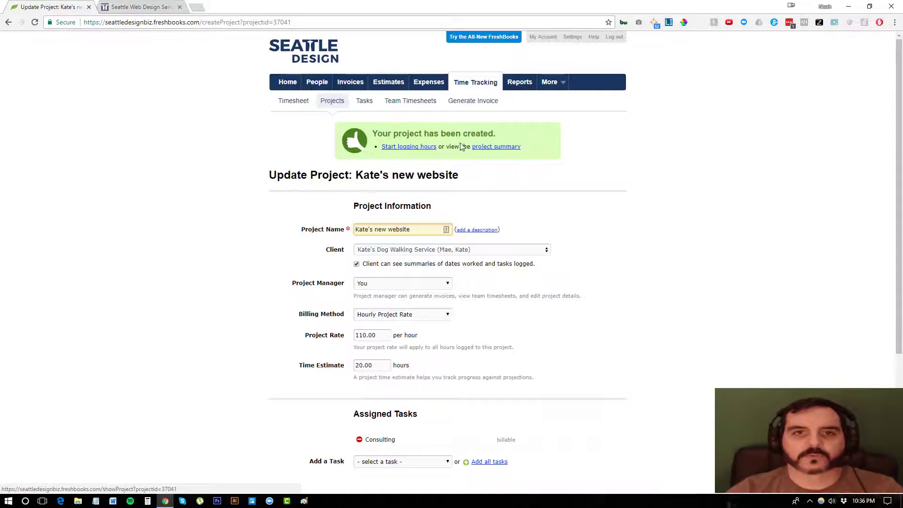
click(429, 147)
click(470, 87)
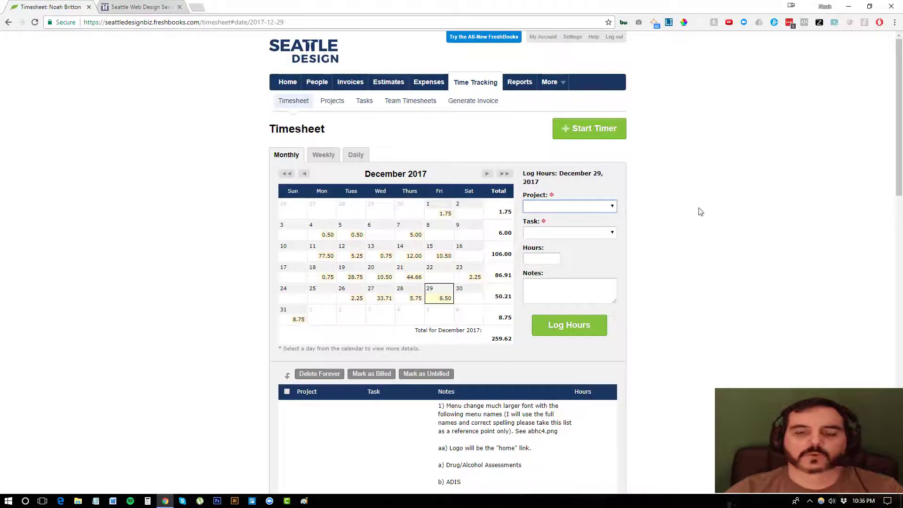
On the timesheet, select project Kate's new website and task Consulting
click(560, 207)
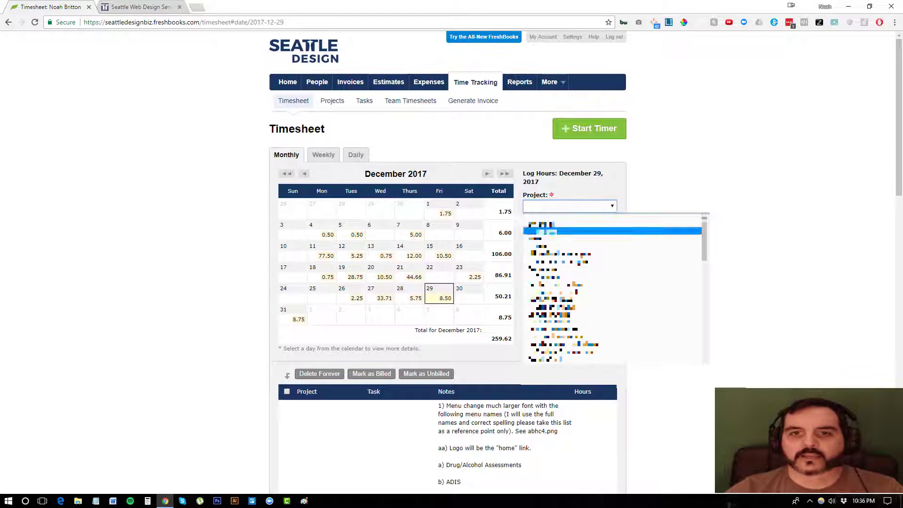
scroll(564, 281, down, 2)
scroll(564, 282, down, 3)
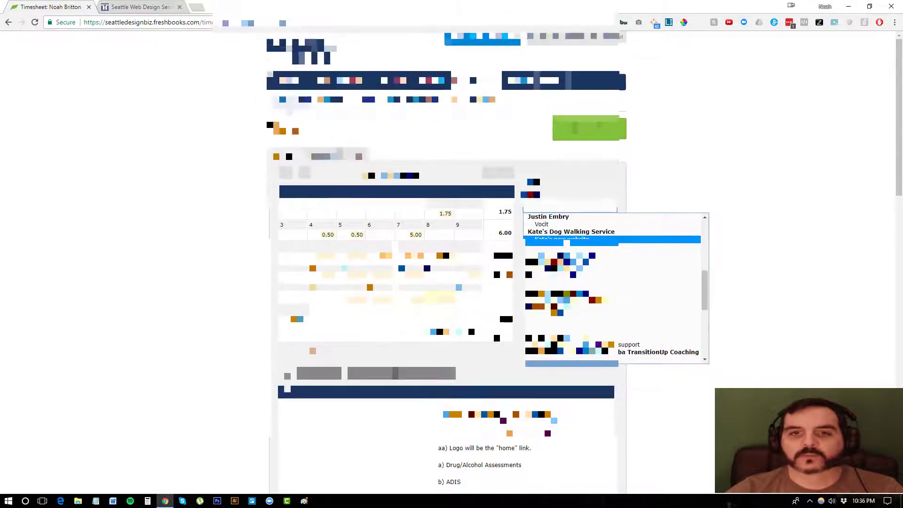
click(564, 239)
click(560, 234)
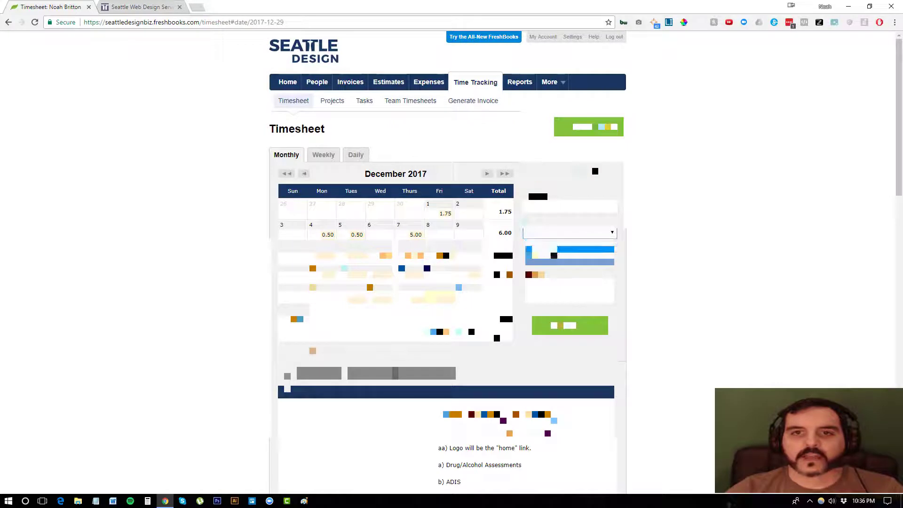
click(557, 251)
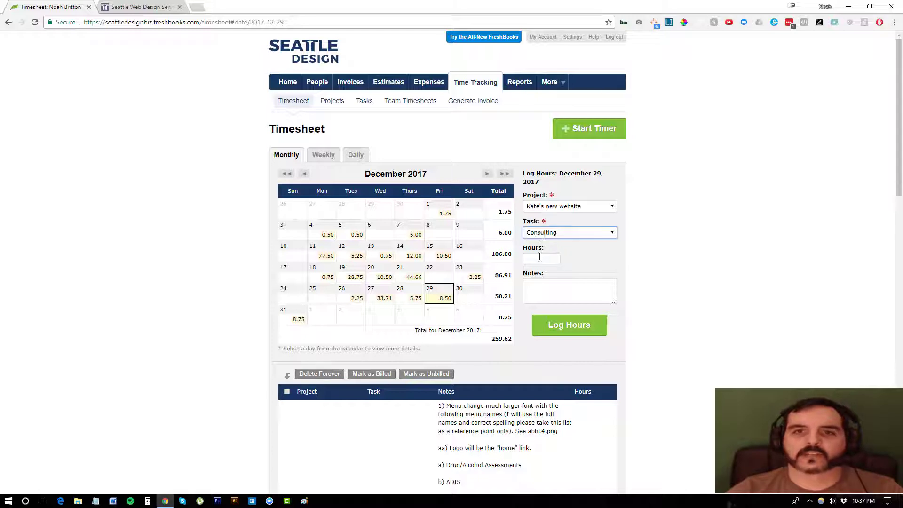
Log 2.25 hours for December 29 with the note 'Create website design mockups'
click(539, 257)
text(2.2)
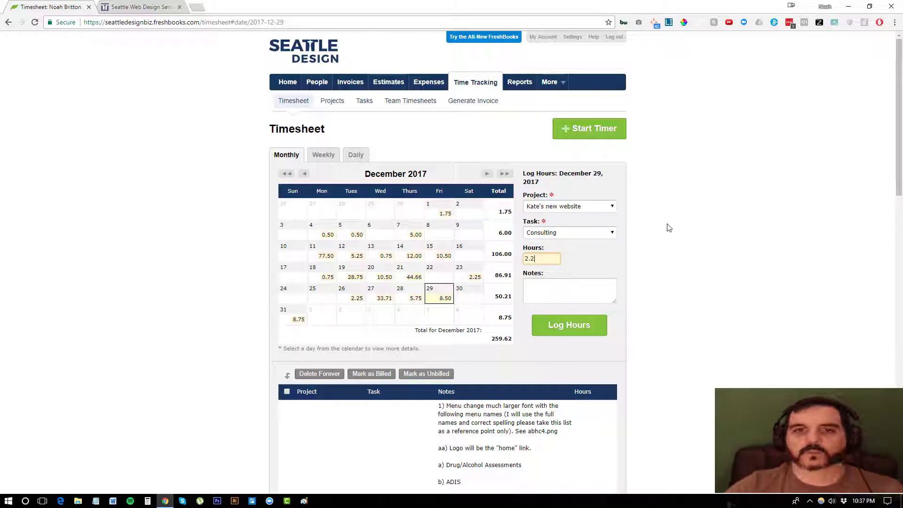
text(5)
key(Tab)
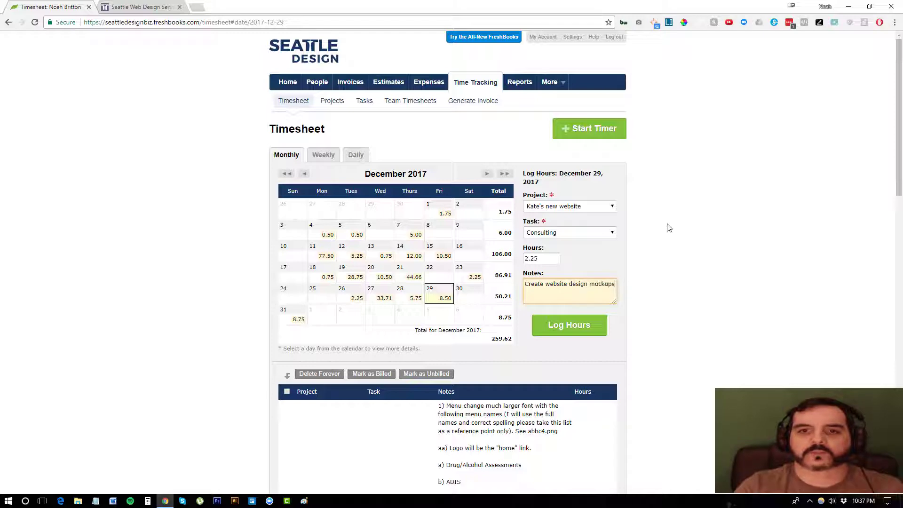
text(Create website design mockups)
key(Tab)
key(Return)
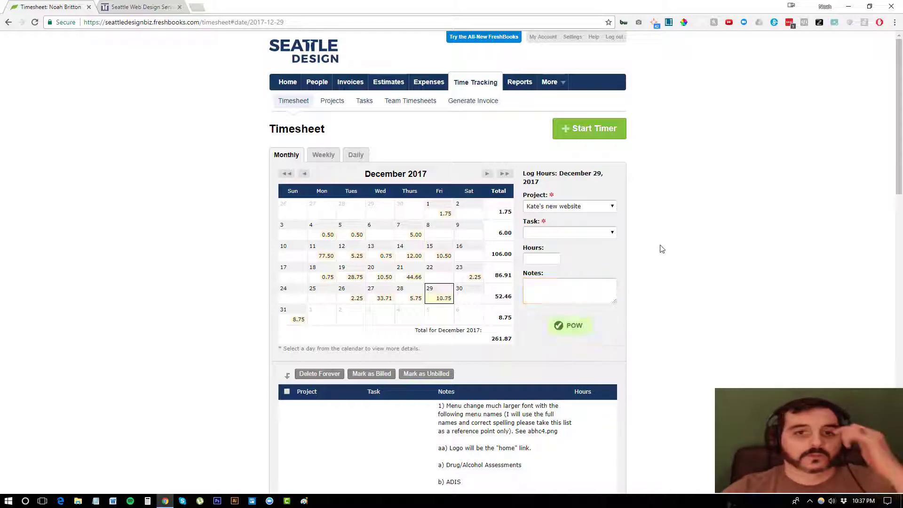
scroll(673, 238, down, 10)
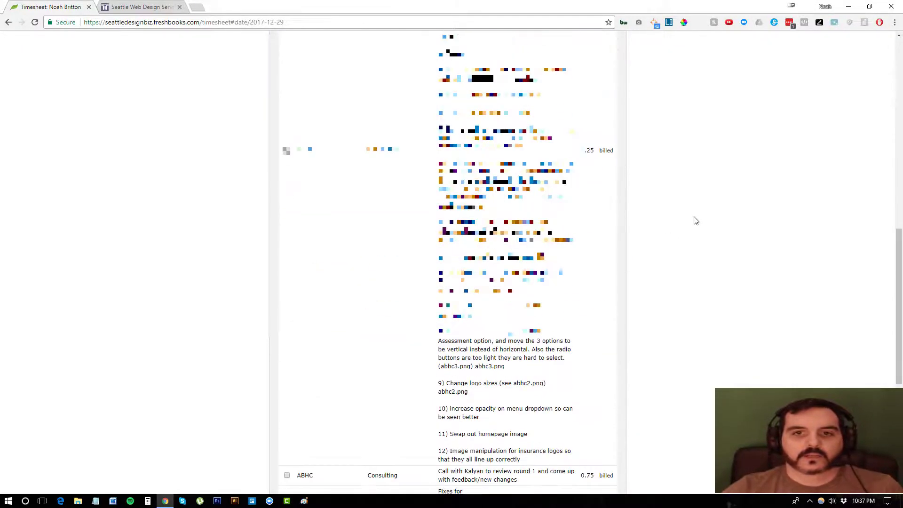
scroll(677, 222, down, 10)
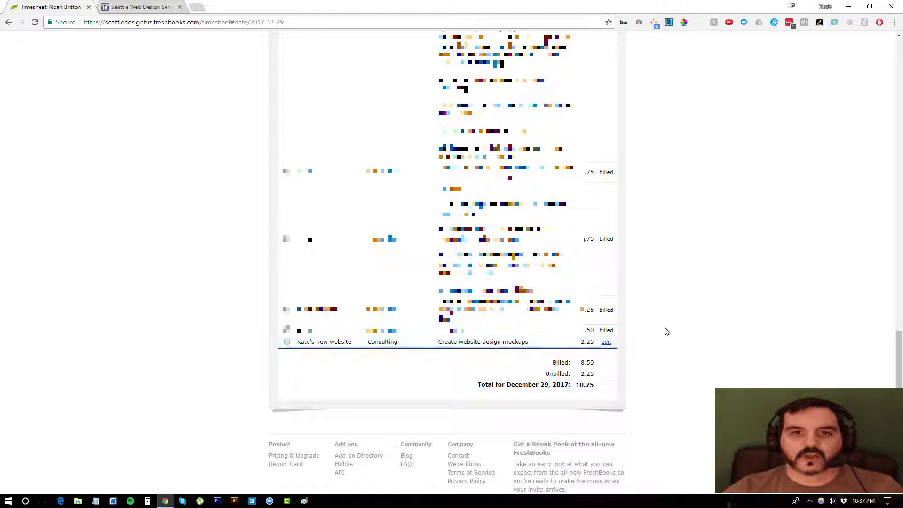
scroll(661, 333, up, 15)
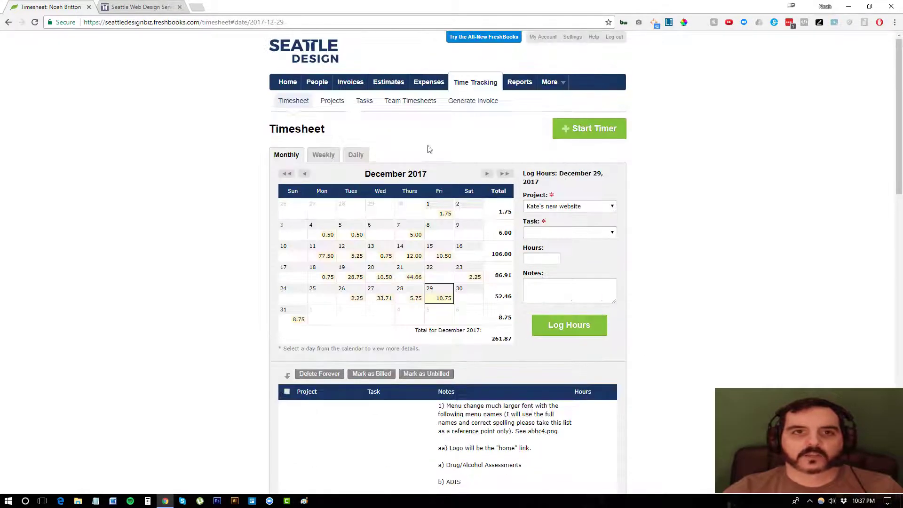
Create an invoice for Kate's Dog Walking Service with all unbilled time: 2.25 Consulting hours, $247.50
click(349, 83)
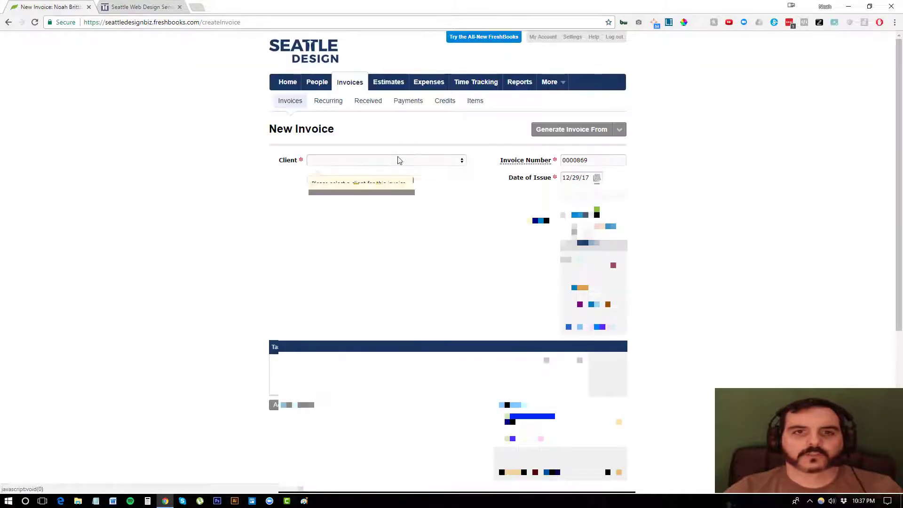
click(398, 162)
text(kate)
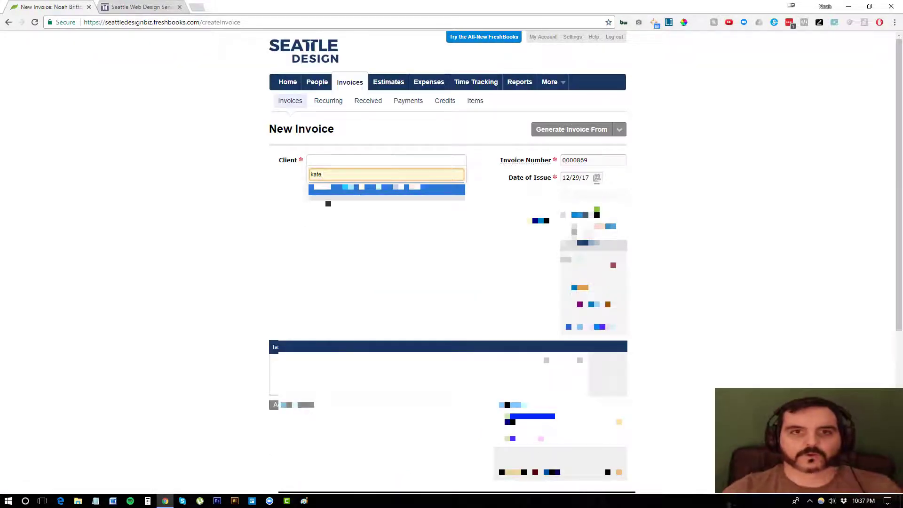
click(353, 187)
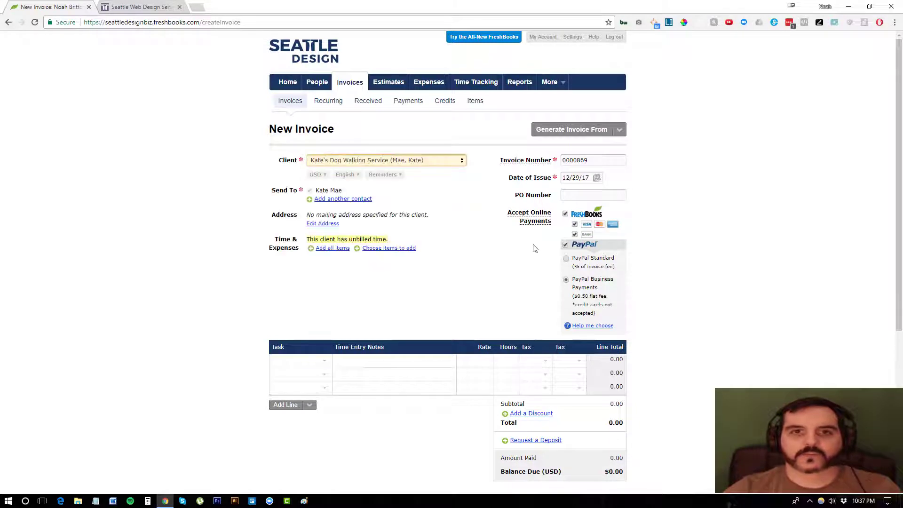
click(328, 252)
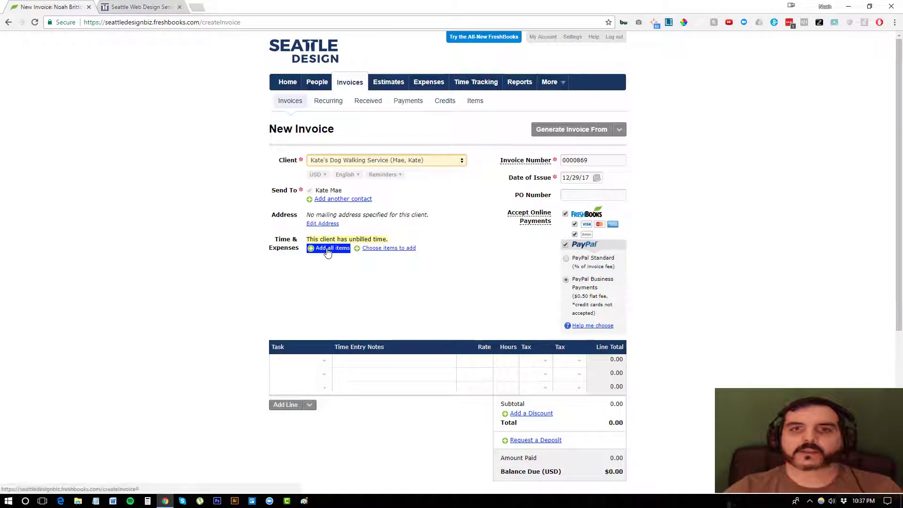
scroll(735, 309, down, 2)
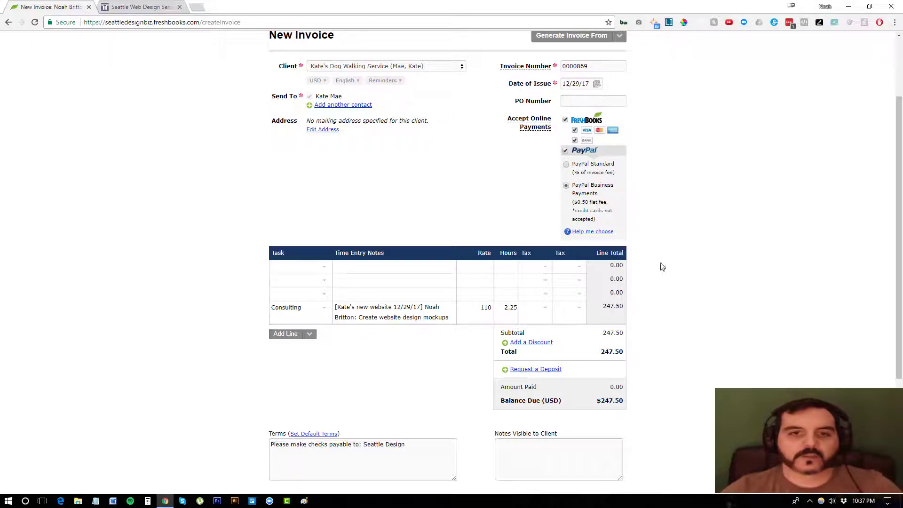
scroll(391, 201, down, 2)
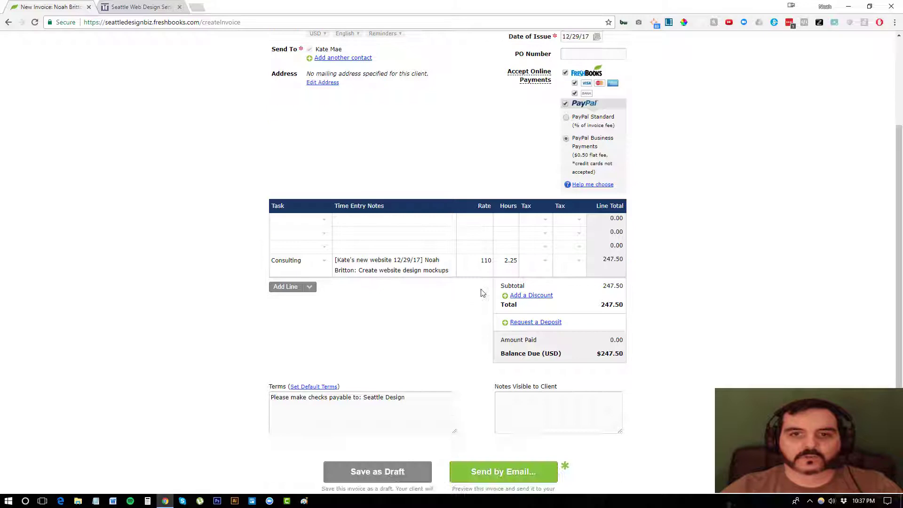
click(310, 240)
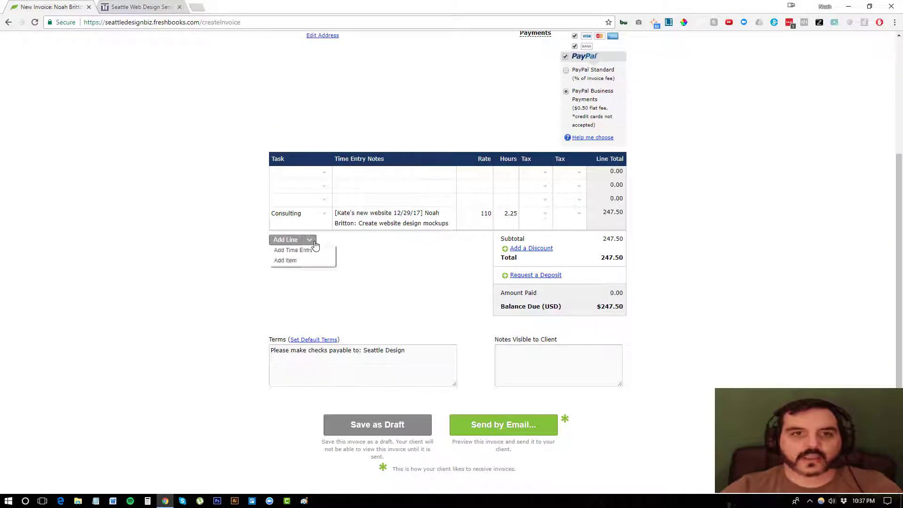
click(294, 262)
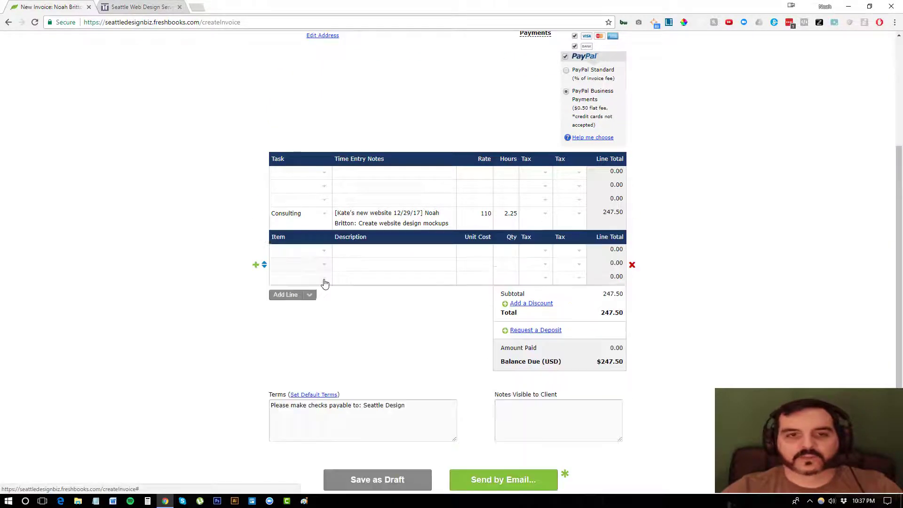
click(325, 254)
click(317, 308)
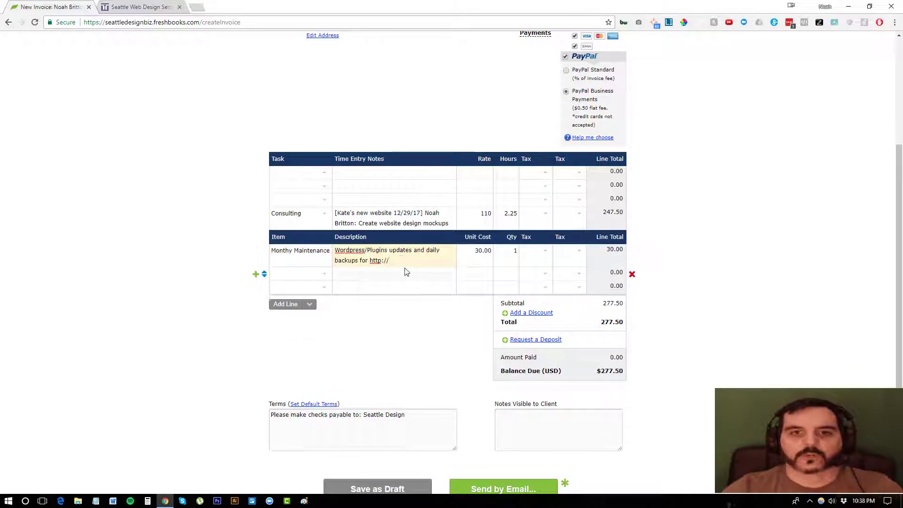
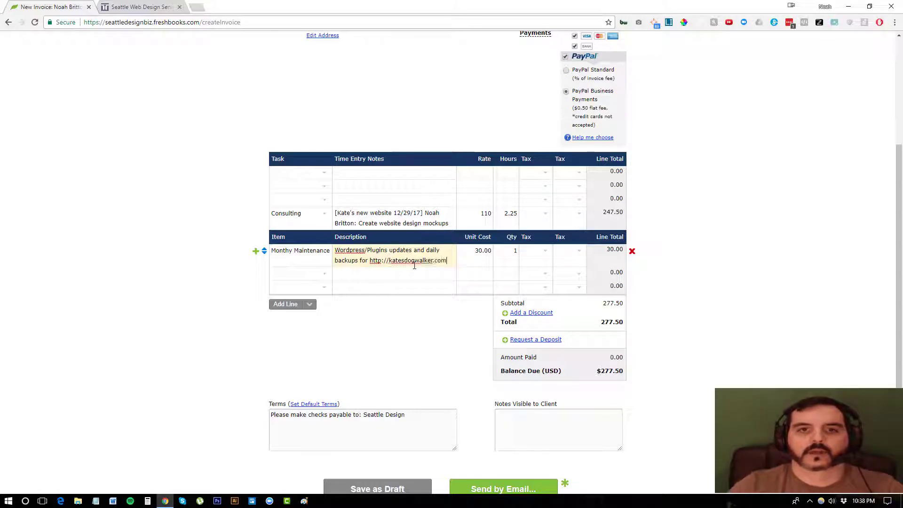
key(Tab)
scroll(744, 230, down, 2)
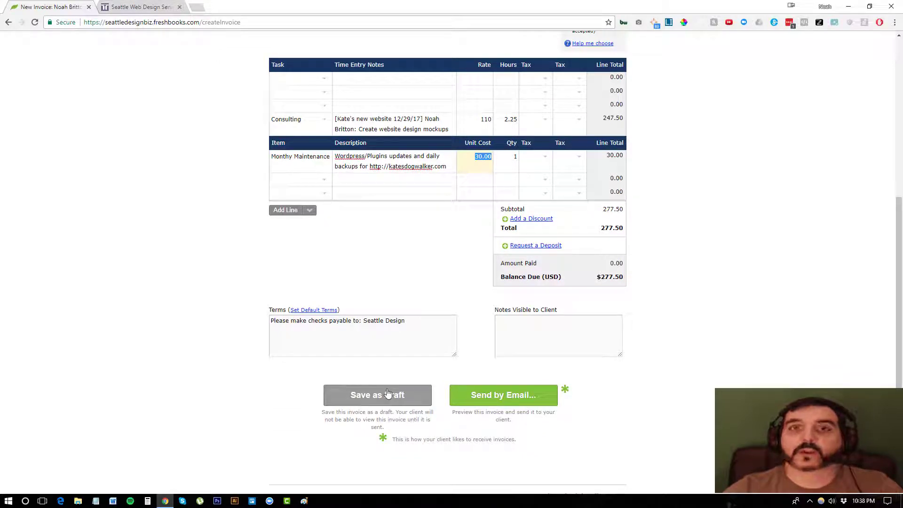
Preview the invoice's email without sending it, then return to the invoices list
click(486, 390)
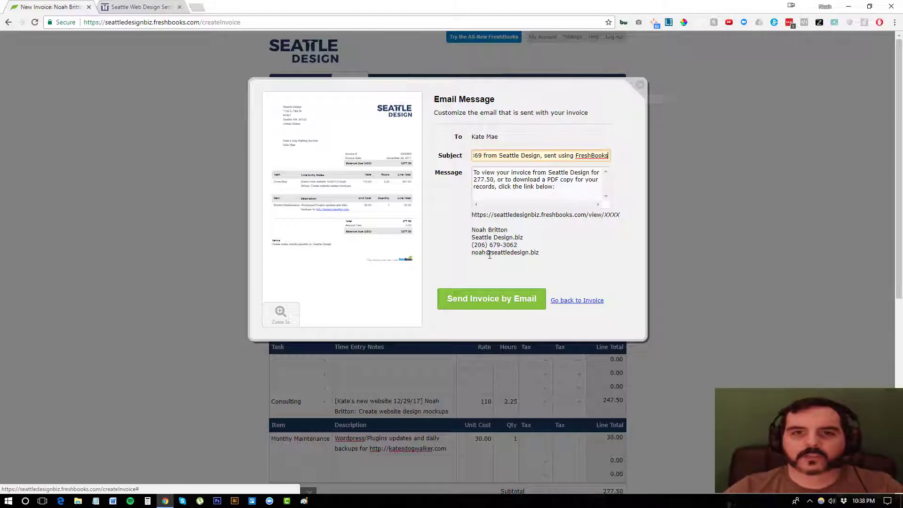
click(640, 88)
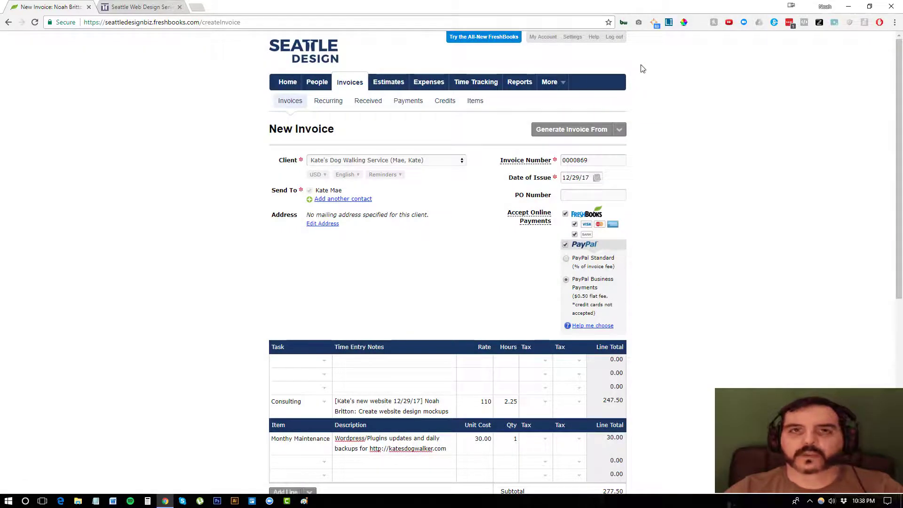
click(349, 84)
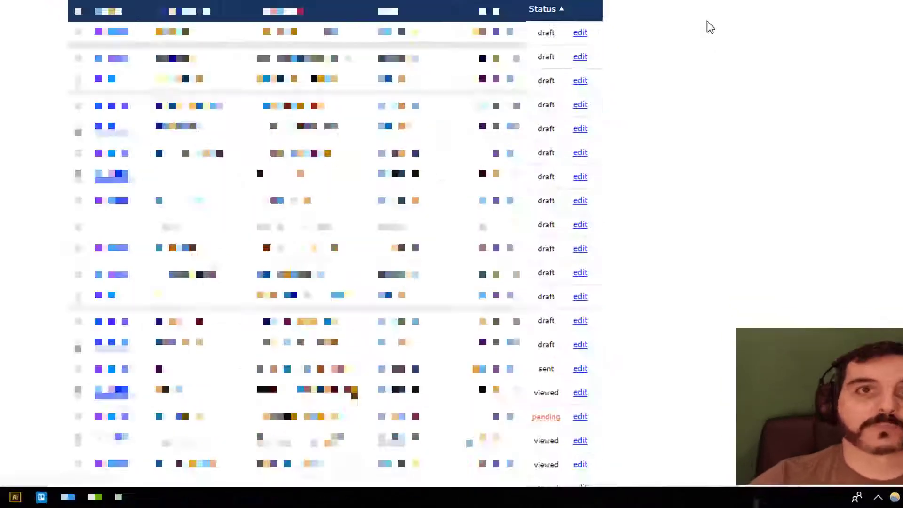
scroll(566, 210, down, 6)
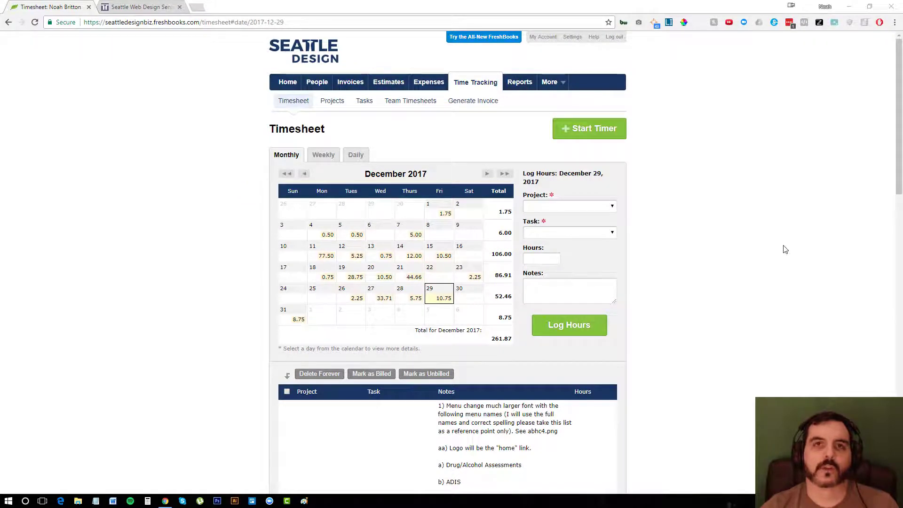
Start the timer on Kate's new website with task Consulting
click(606, 128)
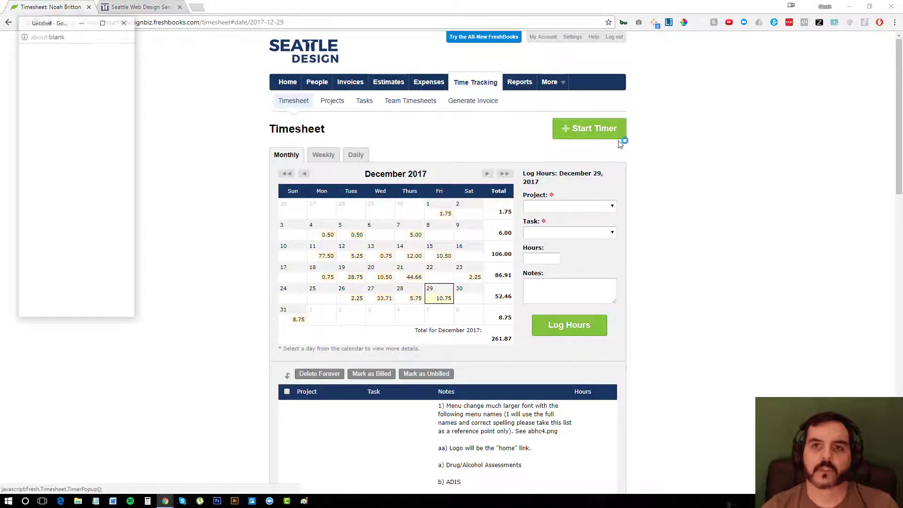
drag(60, 29, 747, 84)
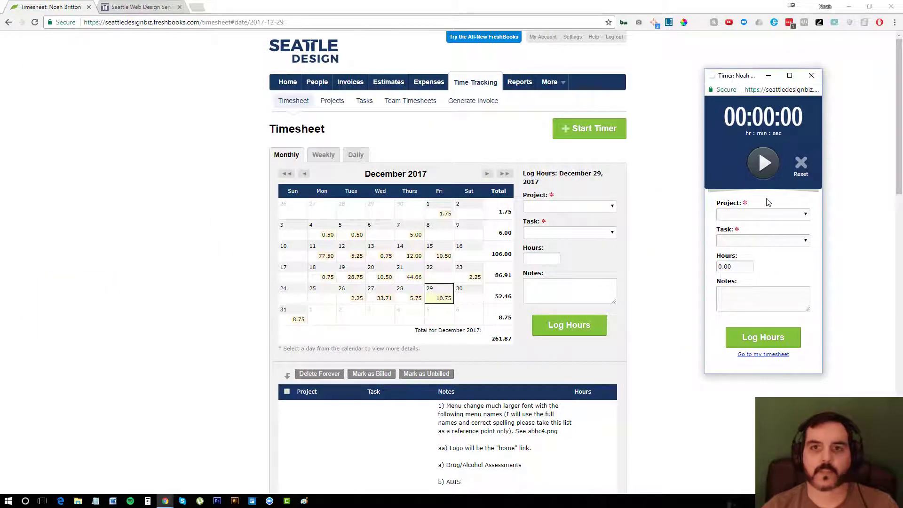
click(764, 160)
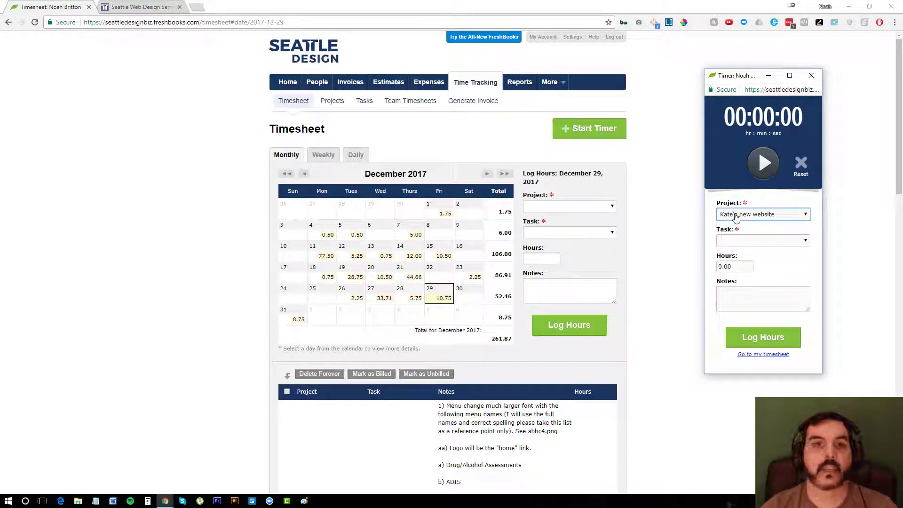
click(763, 163)
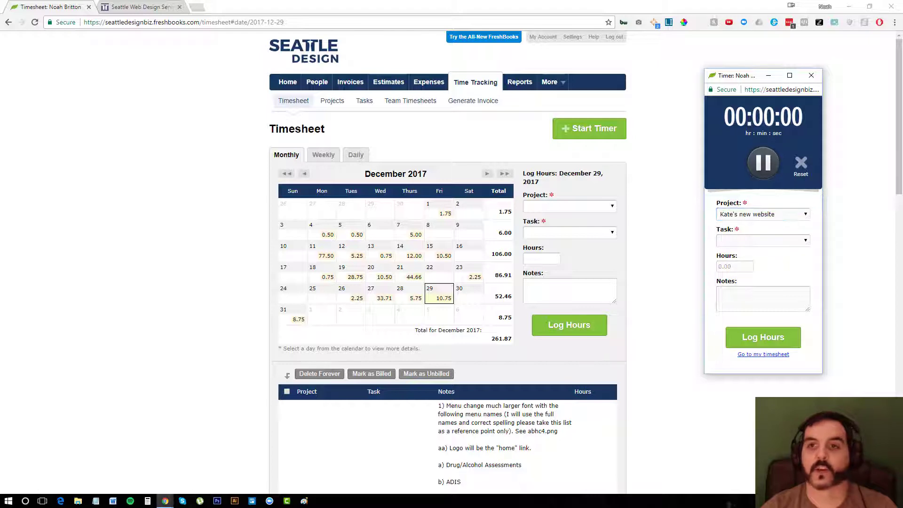
click(732, 240)
click(734, 259)
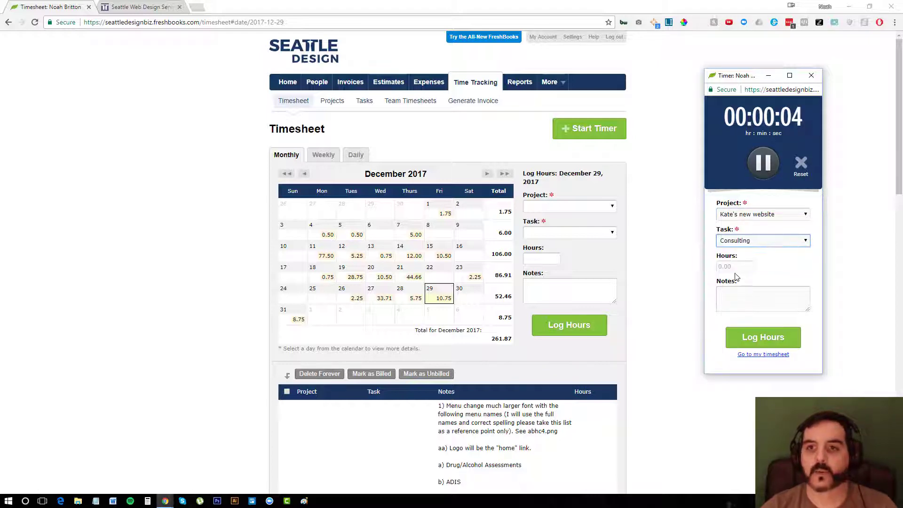
Pause the timer, note 'Website design', set the hours to 3 and log them
click(734, 294)
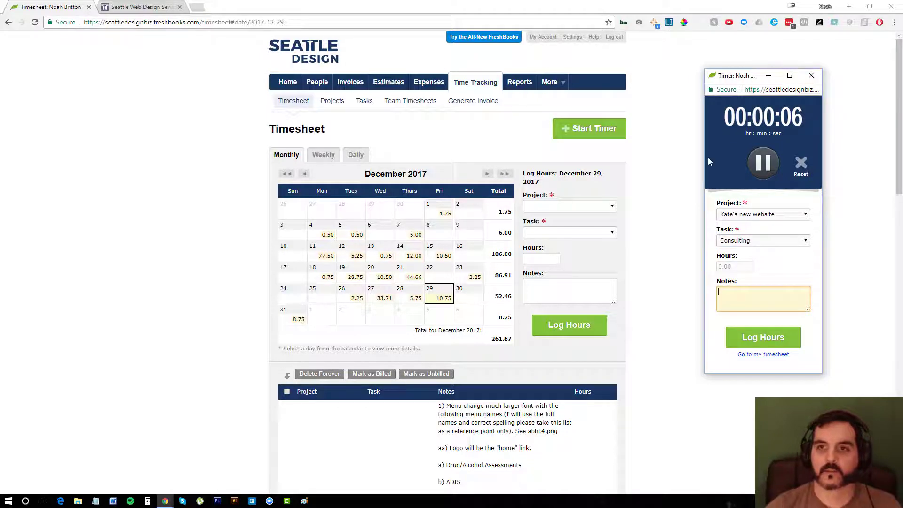
click(763, 162)
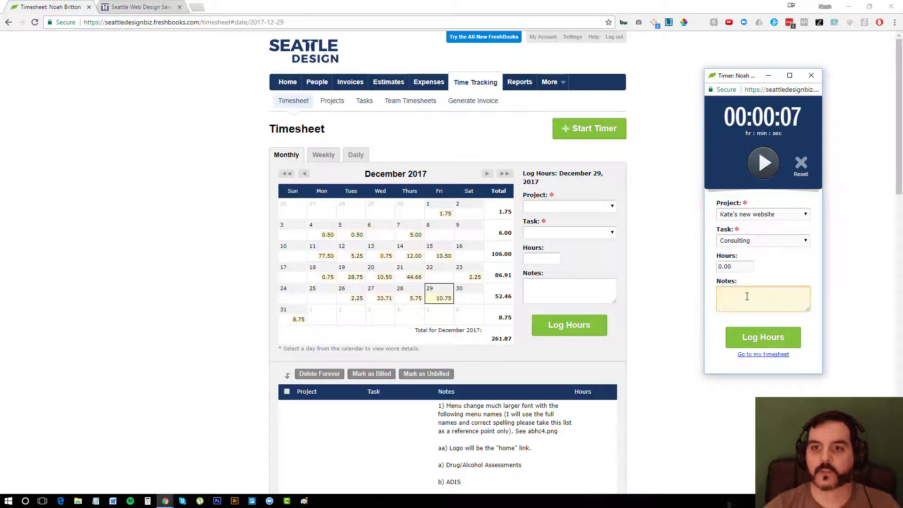
text(Website)
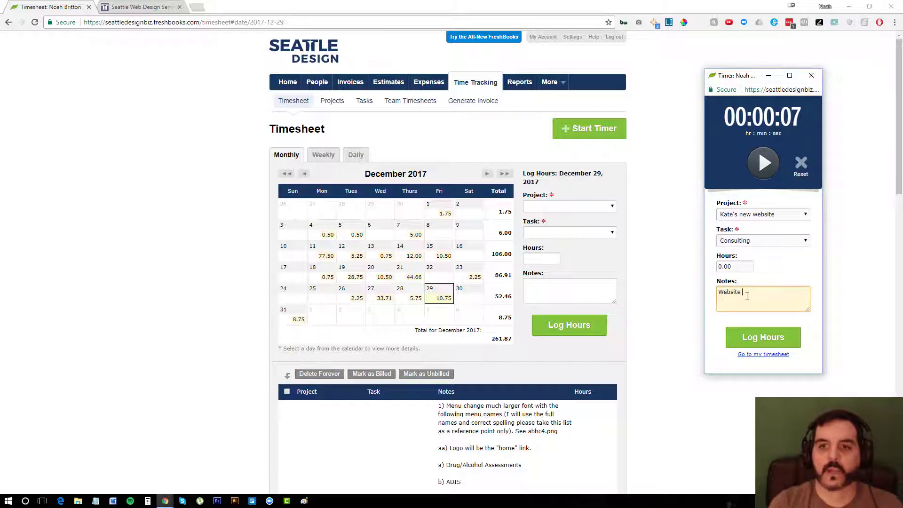
text( design)
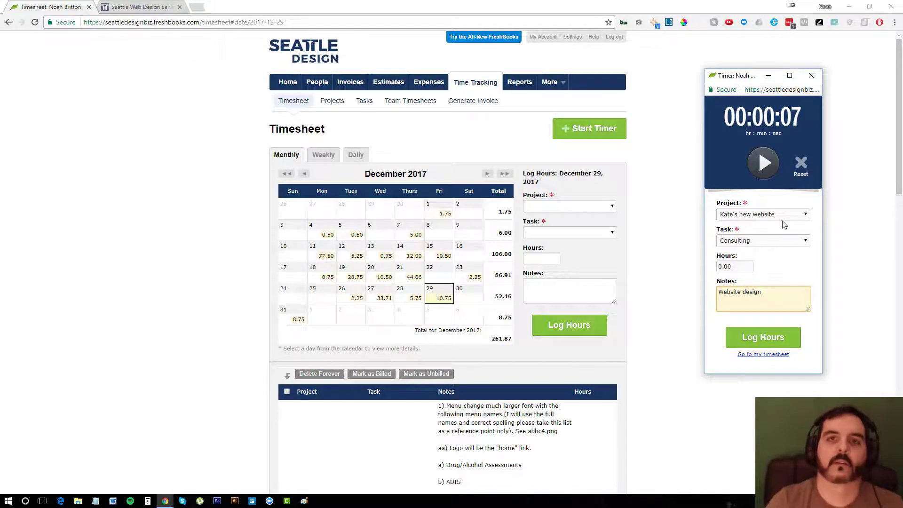
double_click(735, 267)
text(3)
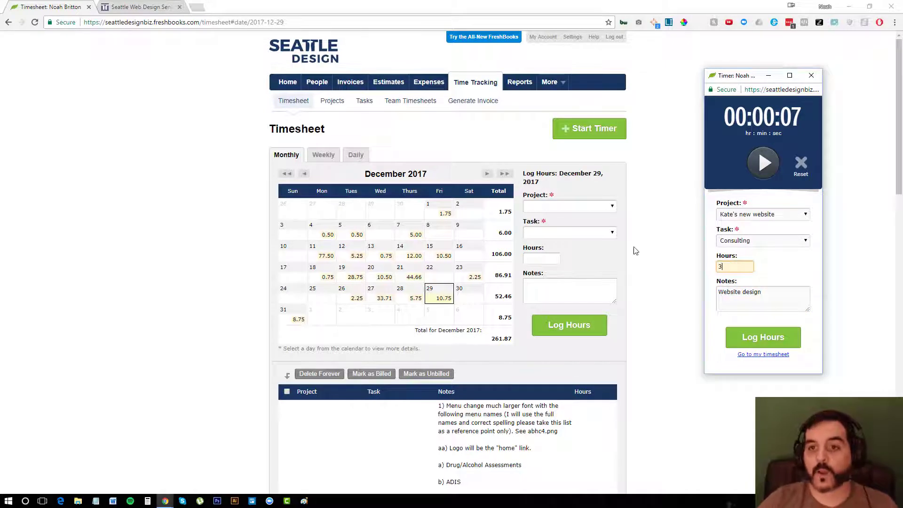
click(766, 338)
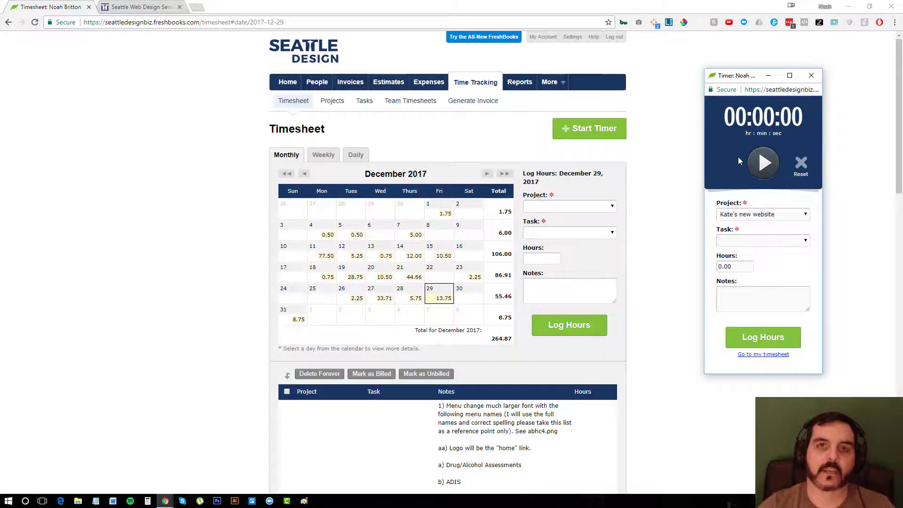
Show the Reports page with popular reports like Profit and Loss and Timesheet Details
click(519, 81)
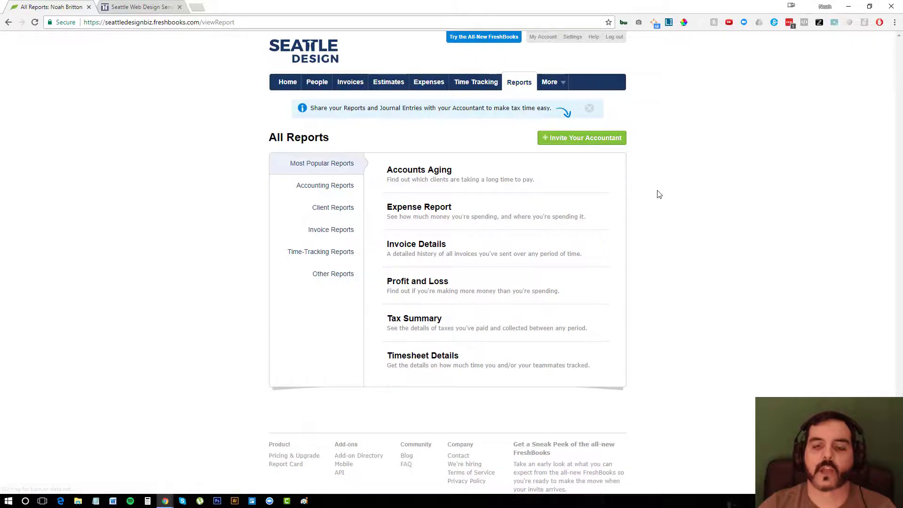